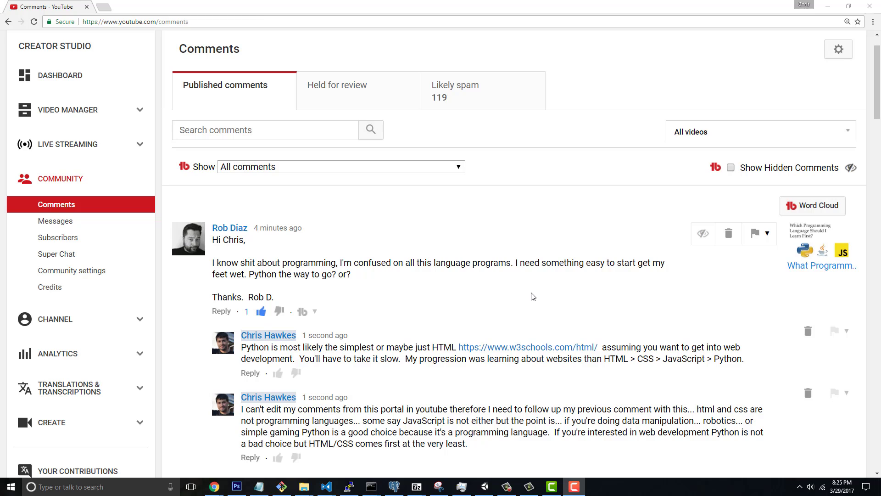
{"action": "right_click", "coordinate": [400, 211]}
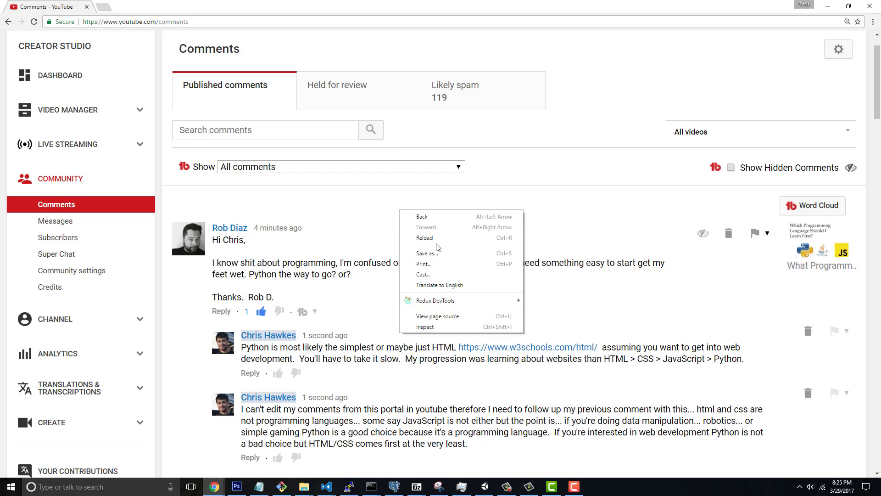
{"action": "left_click", "coordinate": [432, 330]}
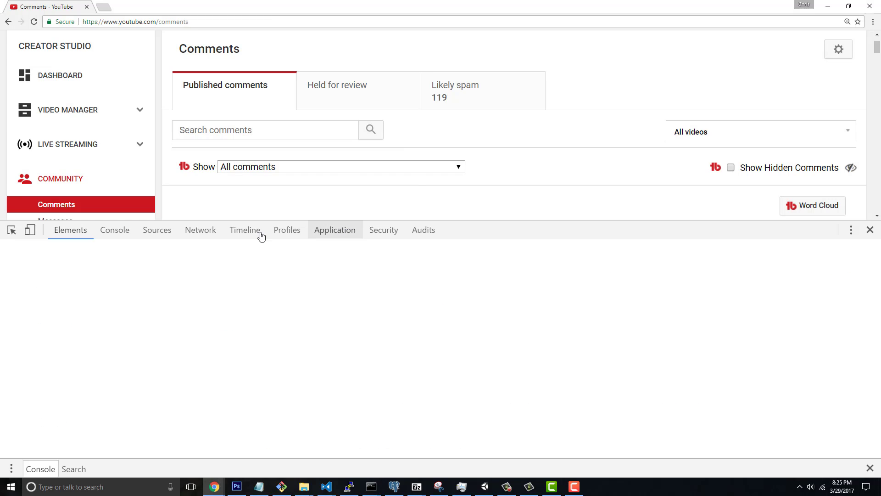
{"action": "left_click", "coordinate": [112, 230]}
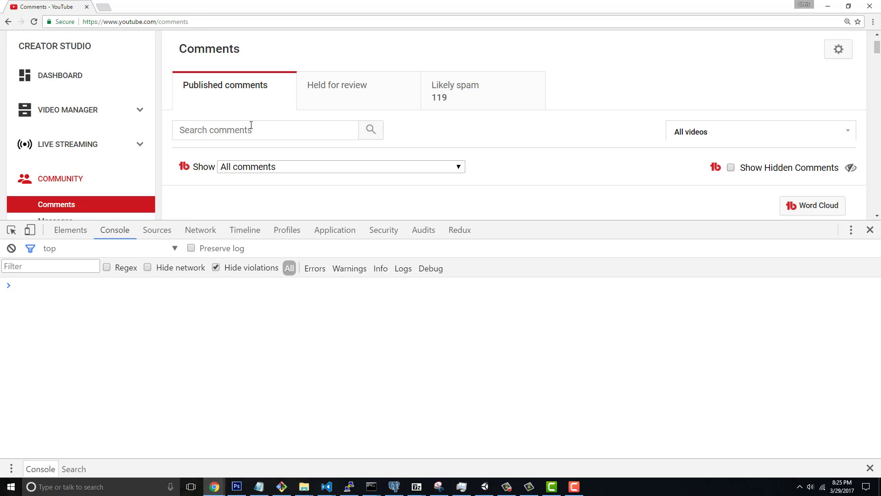
{"action": "left_click", "coordinate": [870, 230]}
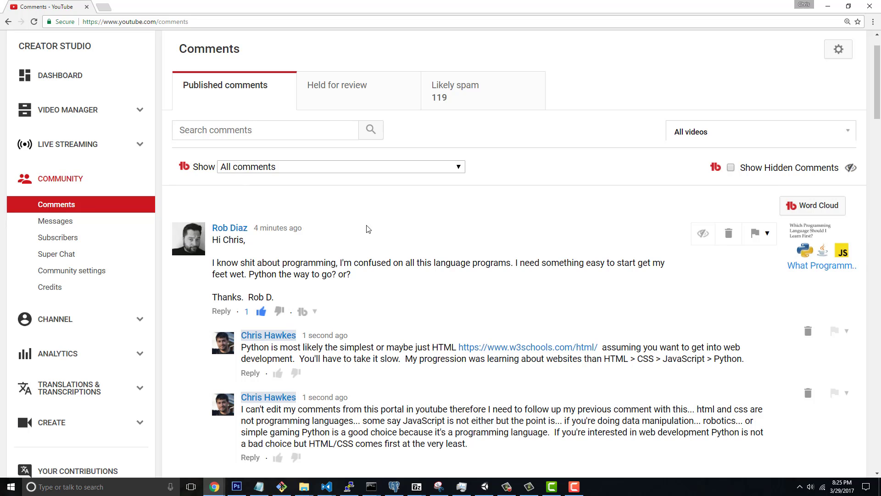
Step: Inspect the comment author's name link to show its markup and .user-name rule (color #167ac6)
{"action": "right_click", "coordinate": [230, 228]}
{"action": "left_click", "coordinate": [268, 313]}
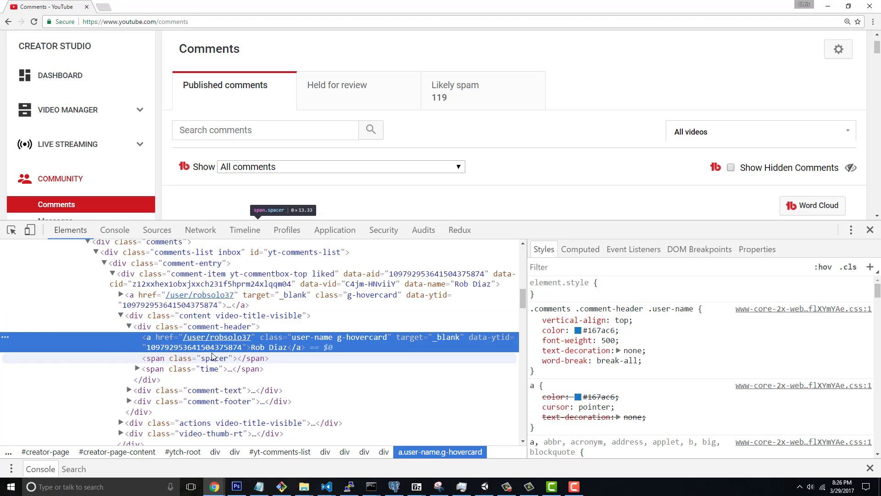
{"action": "scroll", "coordinate": [242, 122], "scroll_direction": "down", "scroll_amount": 2}
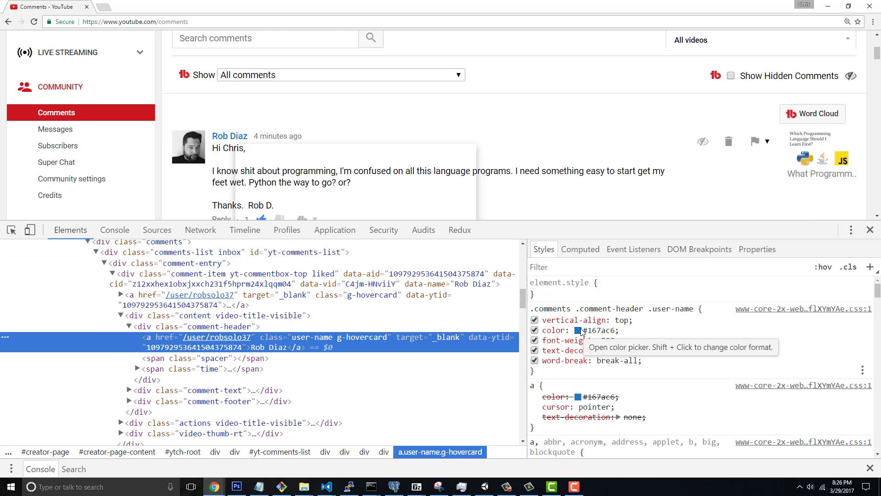
Step: Change the author name colour to dark red #541818 in the colour picker
{"action": "left_click", "coordinate": [578, 330]}
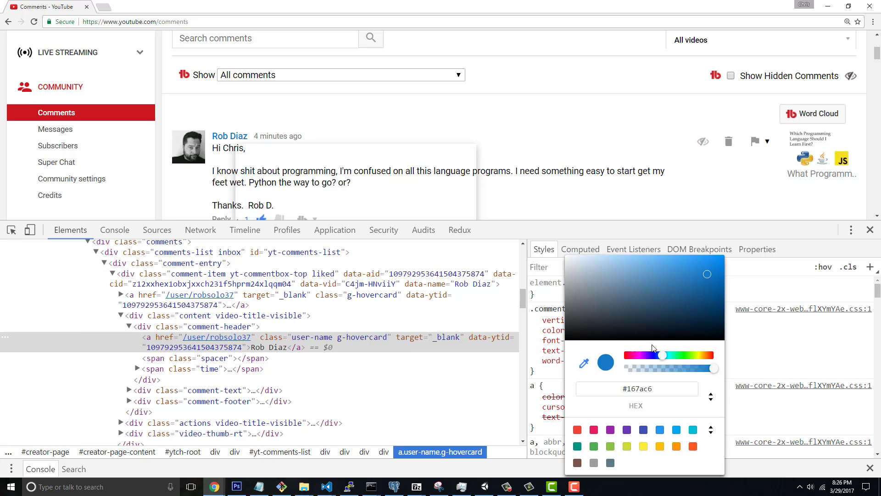
{"action": "left_click_drag", "start_coordinate": [677, 358], "coordinate": [722, 360]}
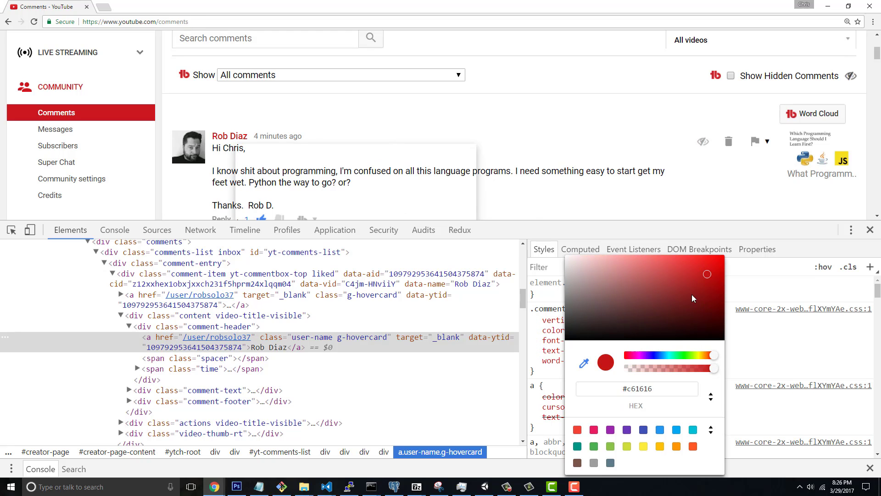
{"action": "mouse_move", "coordinate": [692, 294]}
{"action": "left_mouse_down"}
{"action": "mouse_move", "coordinate": [659, 296]}
{"action": "mouse_move", "coordinate": [669, 291]}
{"action": "left_mouse_up"}
{"action": "left_click", "coordinate": [678, 312]}
{"action": "left_click", "coordinate": [734, 323]}
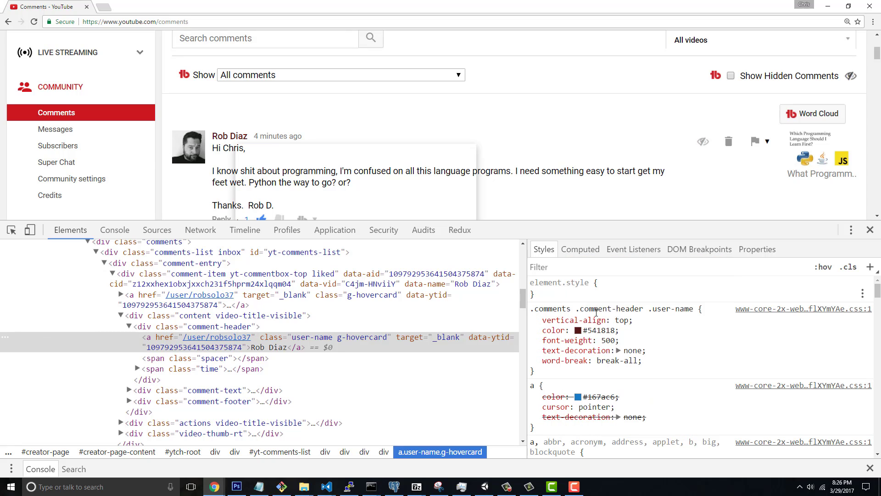
{"action": "left_click", "coordinate": [595, 330]}
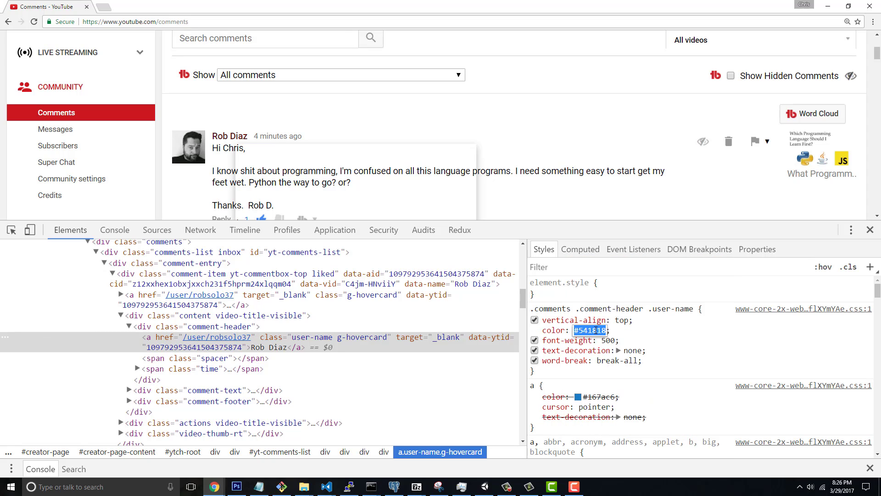
{"action": "key", "text": "Return"}
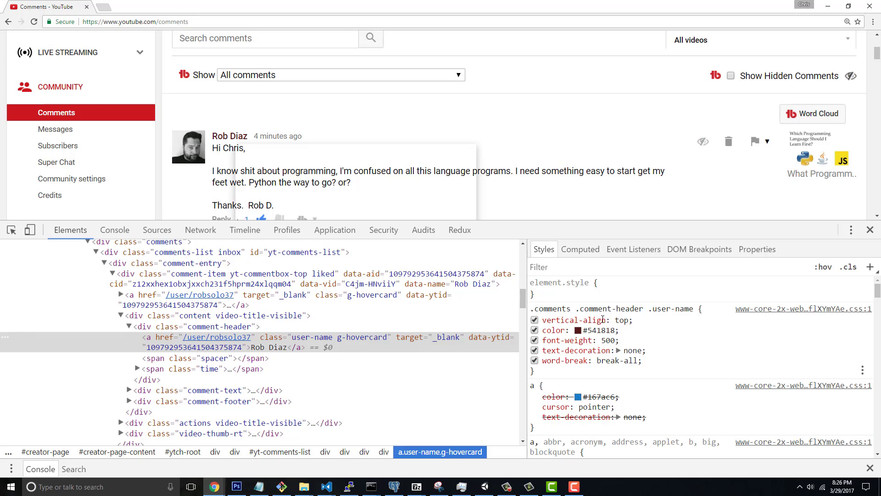
Step: Replace the name's colour value with red
{"action": "left_click", "coordinate": [598, 330]}
{"action": "type", "text": "color"}
{"action": "key", "text": "ctrl+a"}
{"action": "key", "text": "BackSpace"}
{"action": "type", "text": "red"}
{"action": "key", "text": "Return"}
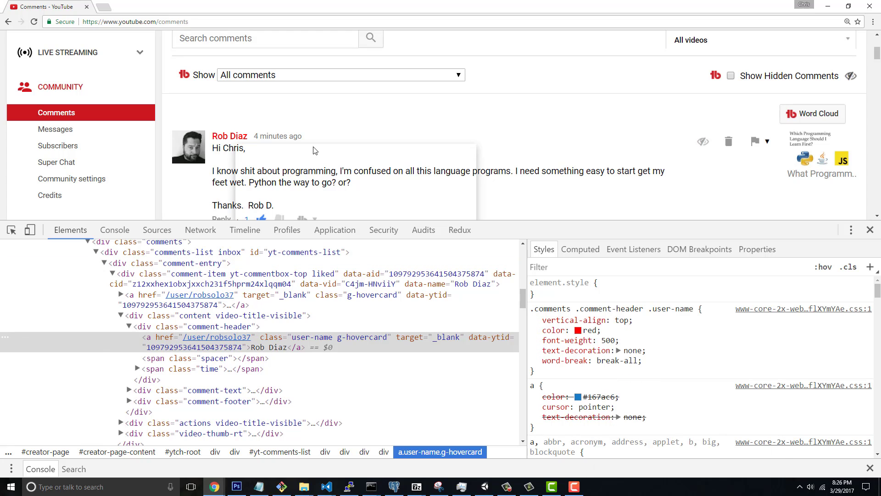
Step: Adjust the colour in the picker to light green #6bd2a6
{"action": "left_click", "coordinate": [578, 330]}
{"action": "mouse_move", "coordinate": [611, 283]}
{"action": "left_mouse_down"}
{"action": "mouse_move", "coordinate": [635, 284]}
{"action": "mouse_move", "coordinate": [630, 319]}
{"action": "mouse_move", "coordinate": [610, 278]}
{"action": "mouse_move", "coordinate": [585, 281]}
{"action": "left_mouse_up"}
{"action": "left_click_drag", "start_coordinate": [712, 355], "coordinate": [675, 355]}
{"action": "left_click", "coordinate": [636, 312]}
{"action": "left_click", "coordinate": [649, 275]}
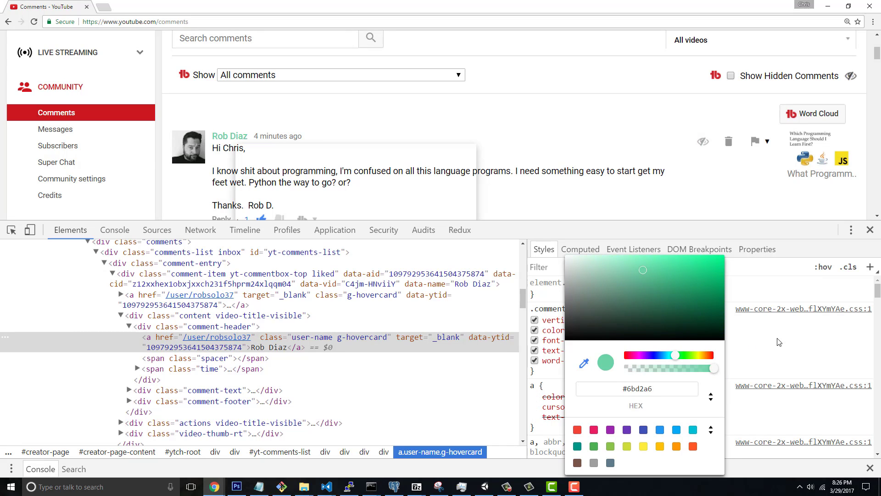
{"action": "left_click", "coordinate": [776, 342]}
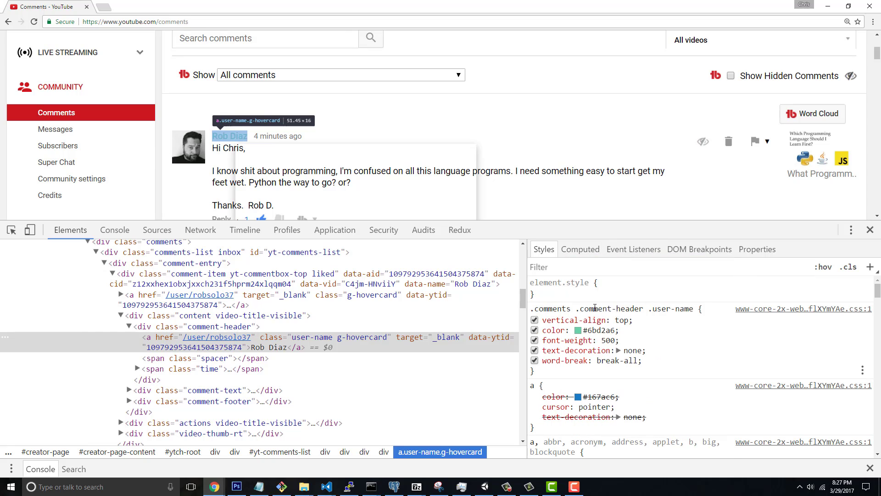
Step: Change the author name's font-weight from 500 to bolder
{"action": "left_click", "coordinate": [608, 340]}
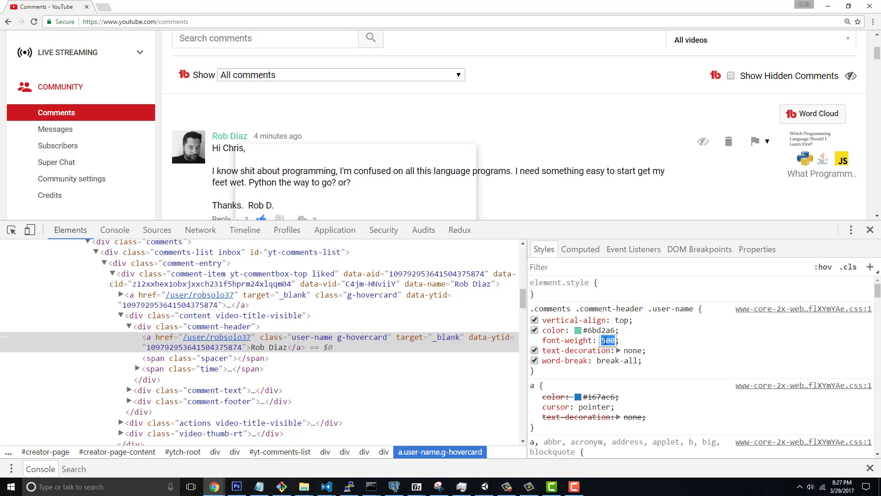
{"action": "type", "text": "800"}
{"action": "double_click", "coordinate": [606, 342]}
{"action": "type", "text": "bol"}
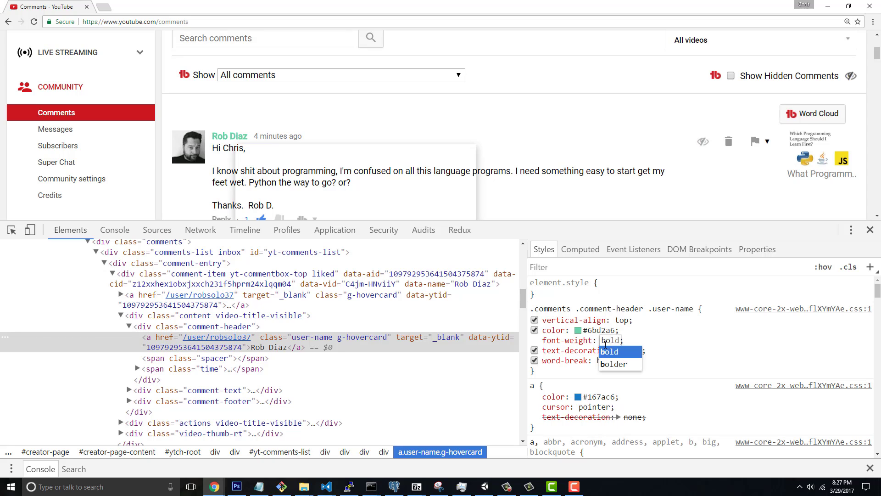
{"action": "type", "text": "der"}
{"action": "key", "text": "Return"}
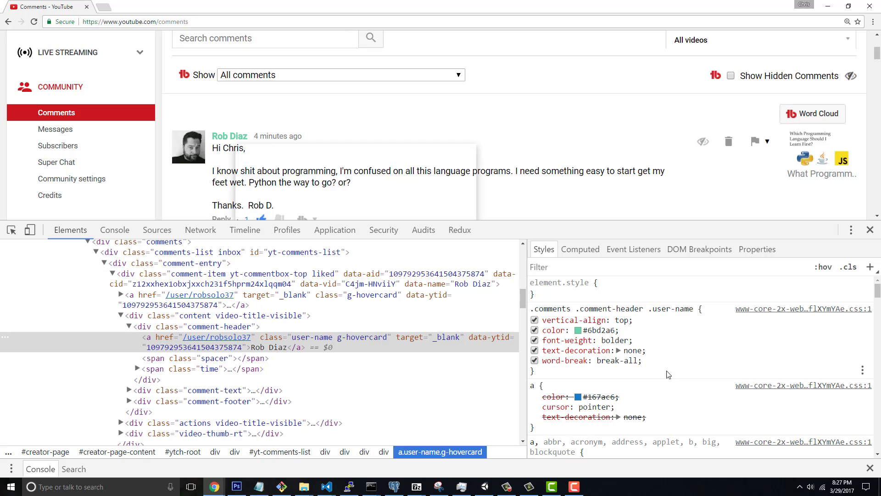
Step: Set the name rule's text-decoration to underline
{"action": "left_click", "coordinate": [629, 350]}
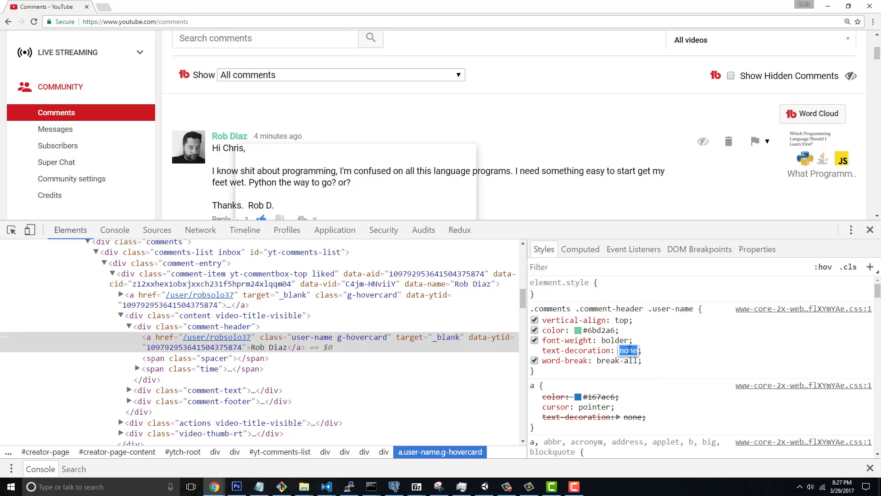
{"action": "type", "text": "under"}
{"action": "key", "text": "Delete"}
{"action": "key", "text": "Return"}
{"action": "left_click", "coordinate": [628, 348]}
{"action": "type", "text": "under"}
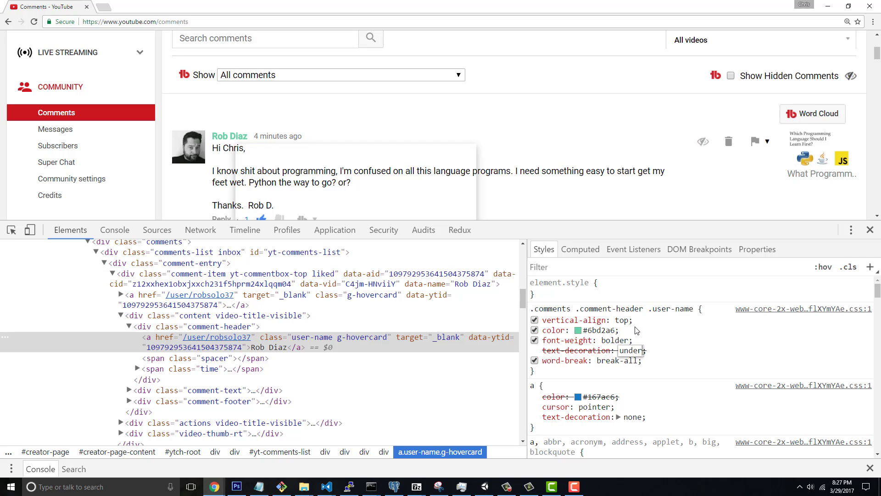
{"action": "type", "text": "line"}
{"action": "key", "text": "Return"}
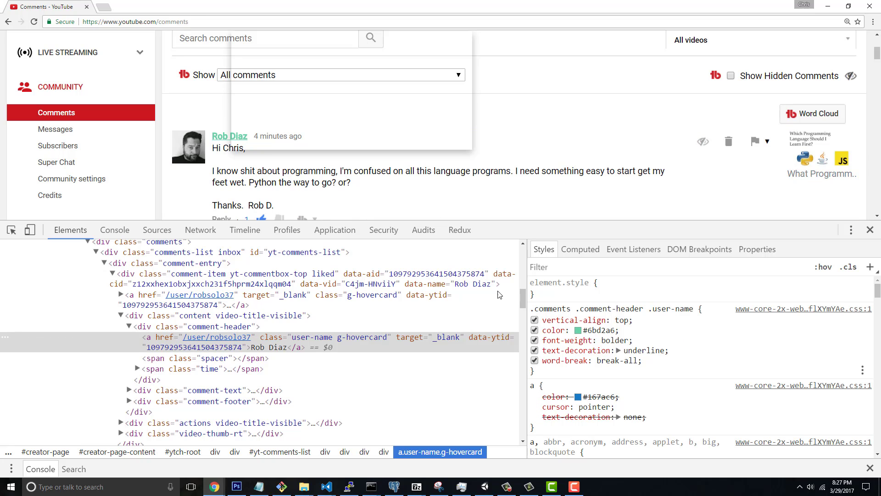
Step: Re-inspect the author name and add display: block to its .user-name rule
{"action": "right_click", "coordinate": [227, 138]}
{"action": "left_click", "coordinate": [263, 224]}
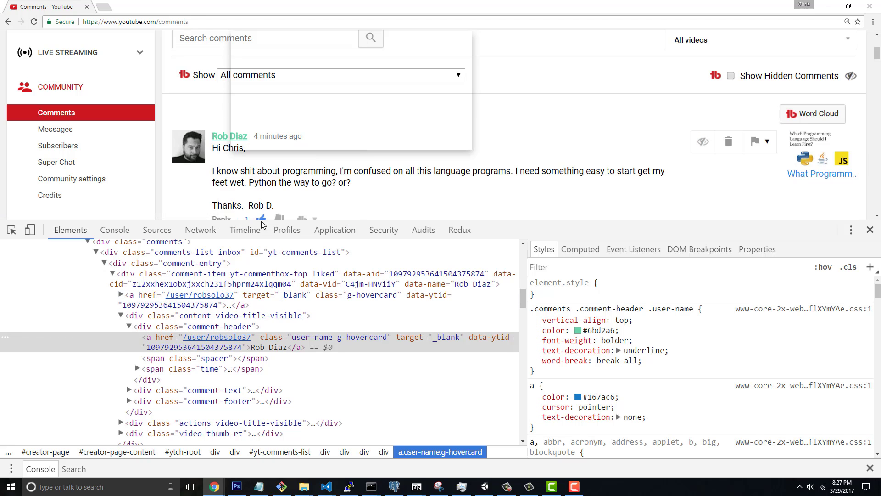
{"action": "scroll", "coordinate": [606, 338], "scroll_direction": "down", "scroll_amount": 5}
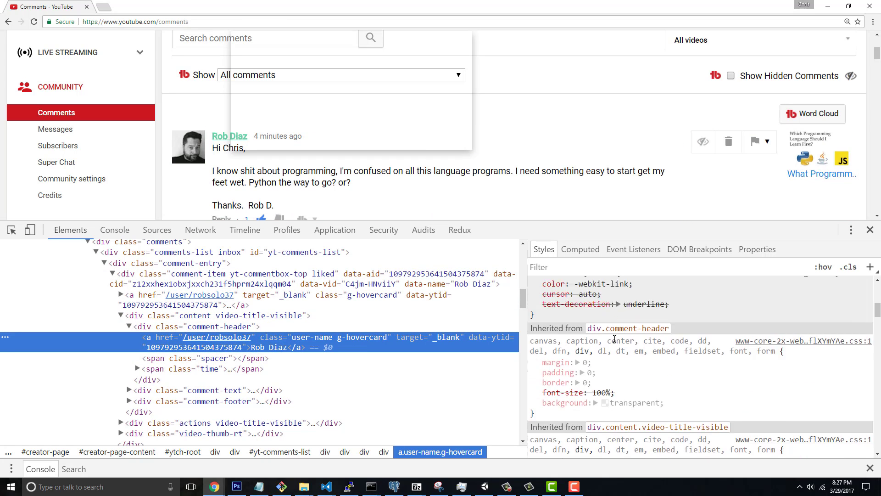
{"action": "scroll", "coordinate": [606, 337], "scroll_direction": "up", "scroll_amount": 5}
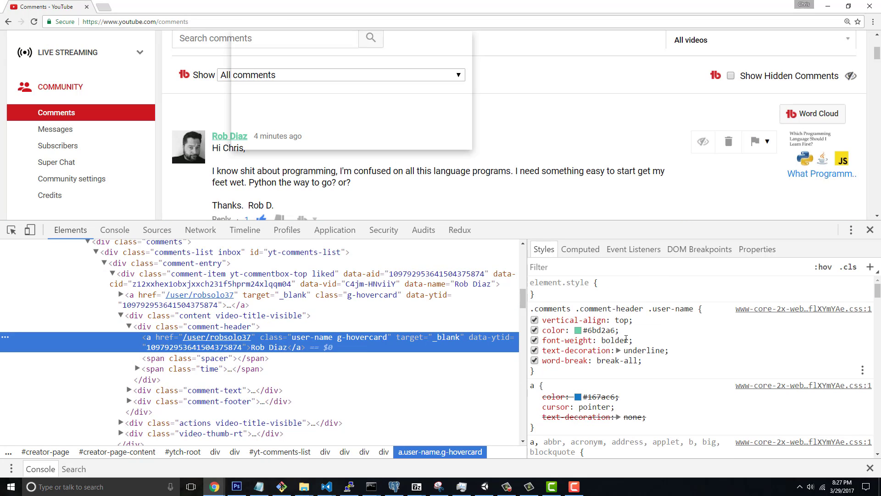
{"action": "left_click", "coordinate": [650, 364]}
{"action": "type", "text": "displa"}
{"action": "key", "text": "Tab"}
{"action": "type", "text": "block"}
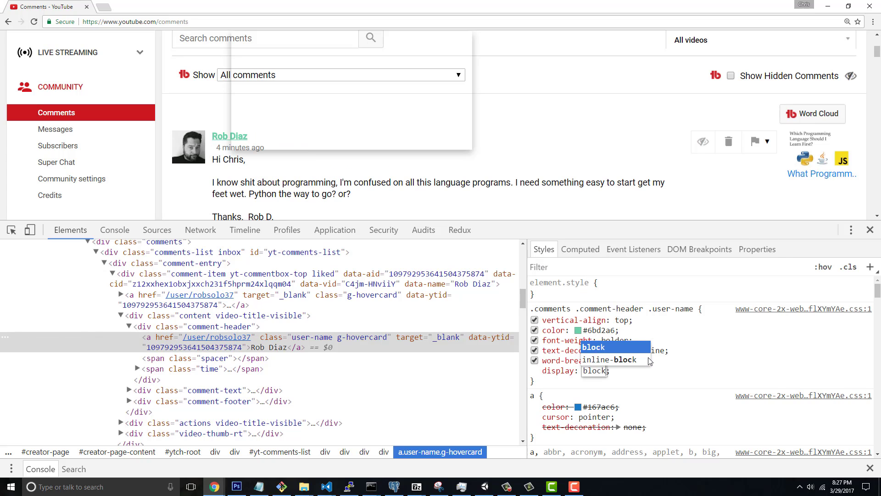
{"action": "key", "text": "Return"}
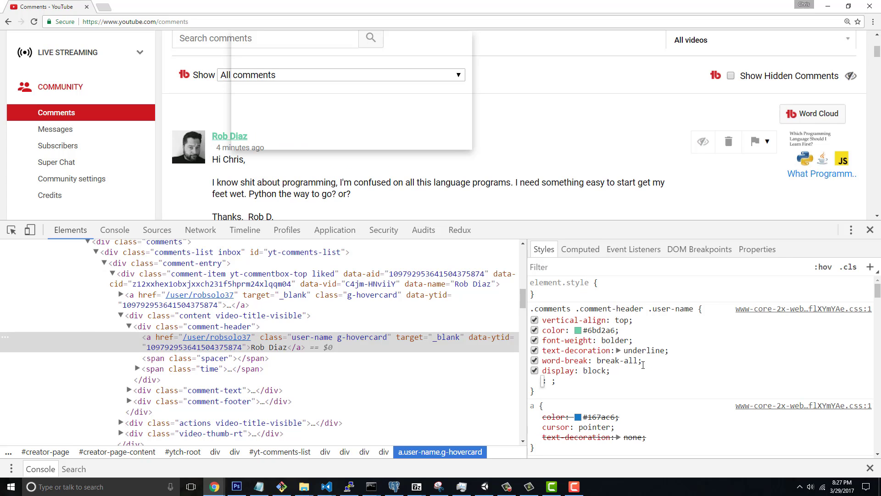
Step: Add margin-bottom: 50px to the rule and inspect the name again to see the gap
{"action": "left_click", "coordinate": [645, 375]}
{"action": "left_click", "coordinate": [644, 374]}
{"action": "type", "text": "margin-bott"}
{"action": "key", "text": "Tab"}
{"action": "type", "text": "50px"}
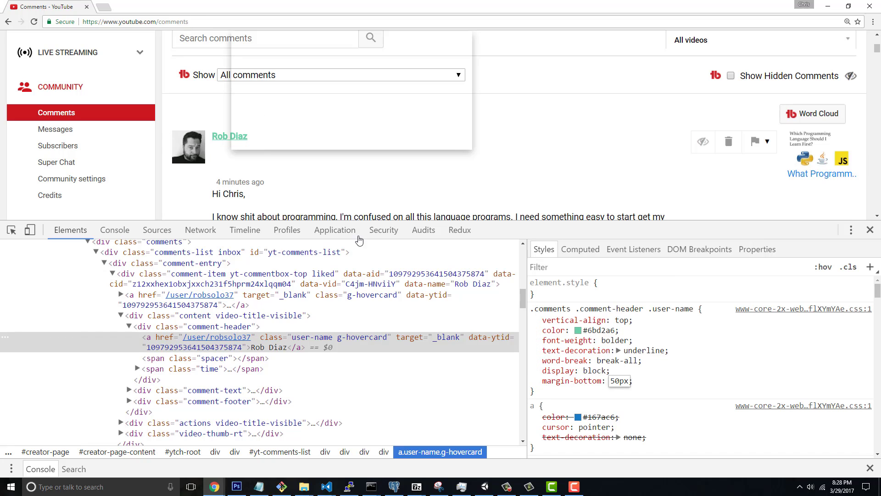
{"action": "right_click", "coordinate": [220, 136]}
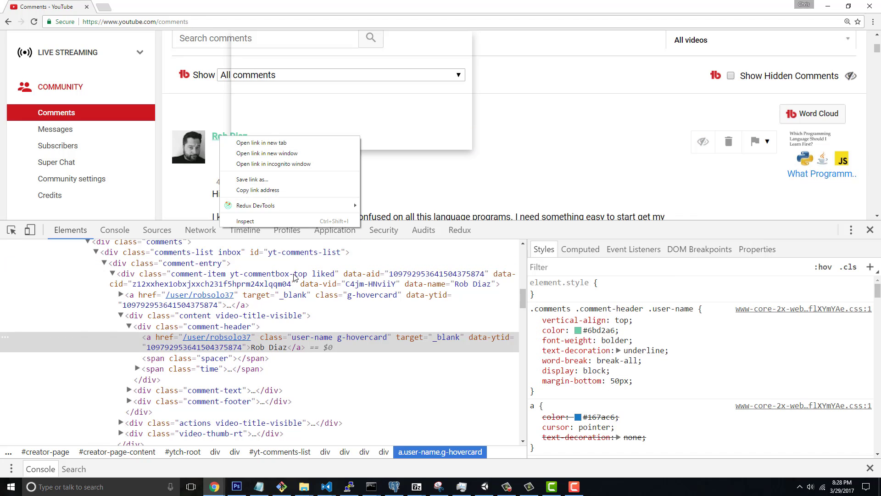
{"action": "left_click", "coordinate": [228, 339]}
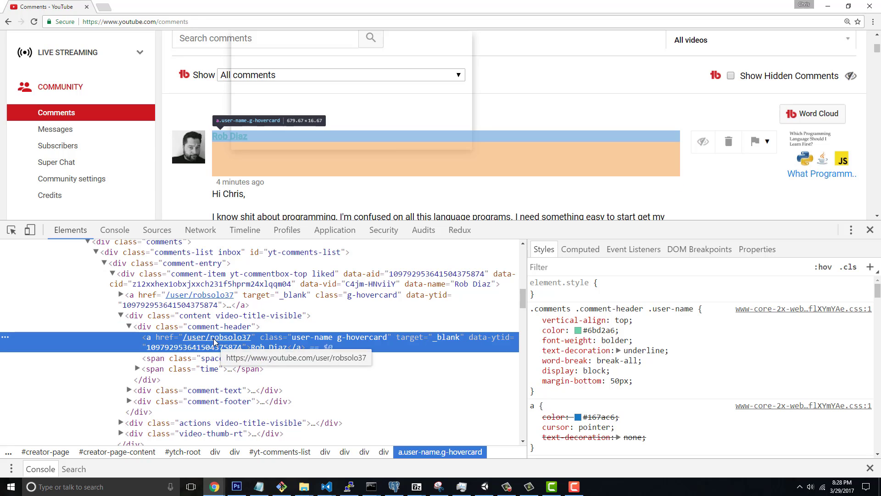
{"action": "scroll", "coordinate": [803, 387], "scroll_direction": "down", "scroll_amount": 10}
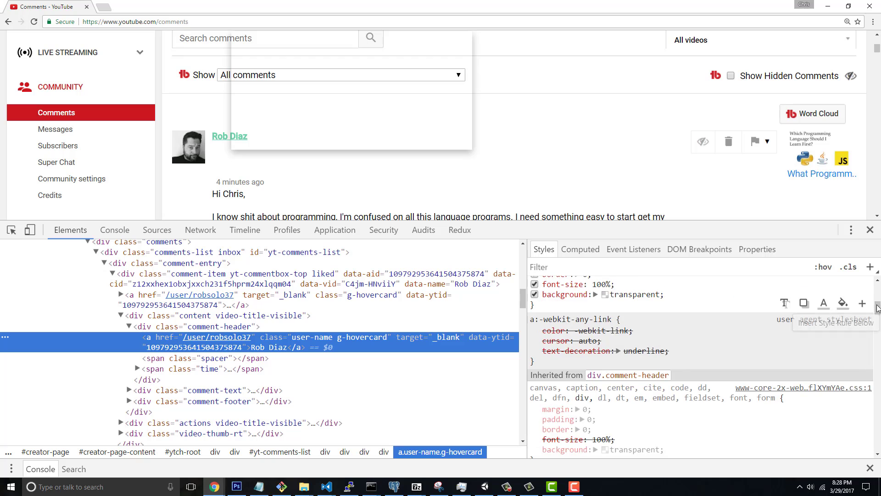
{"action": "scroll", "coordinate": [867, 388], "scroll_direction": "down", "scroll_amount": 5}
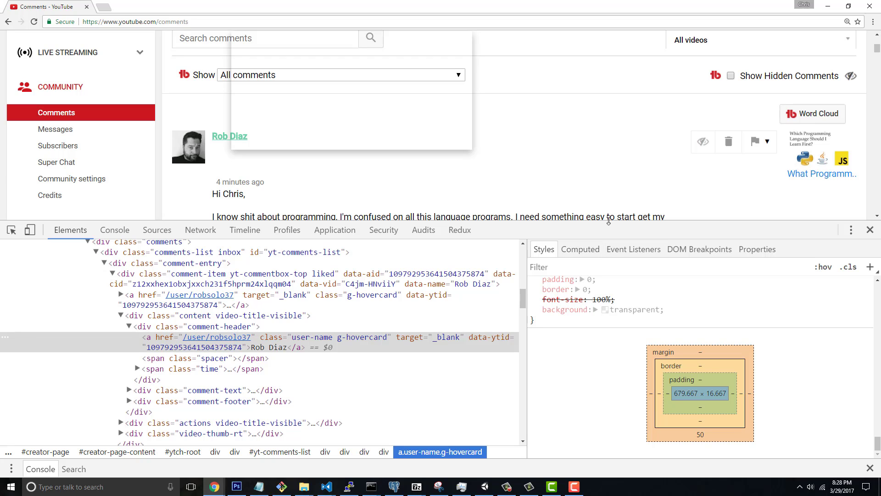
{"action": "scroll", "coordinate": [378, 307], "scroll_direction": "up", "scroll_amount": 2}
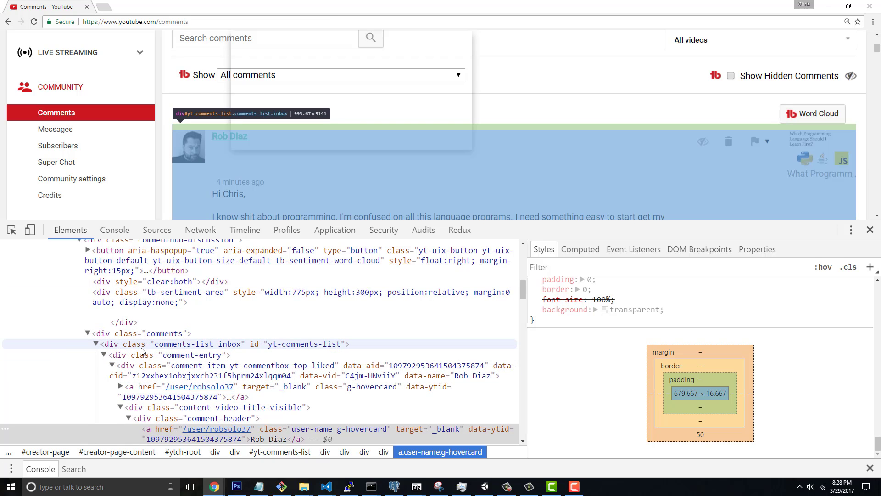
Step: Close DevTools, reopen it via Inspect, and switch to the Console
{"action": "left_click", "coordinate": [871, 230]}
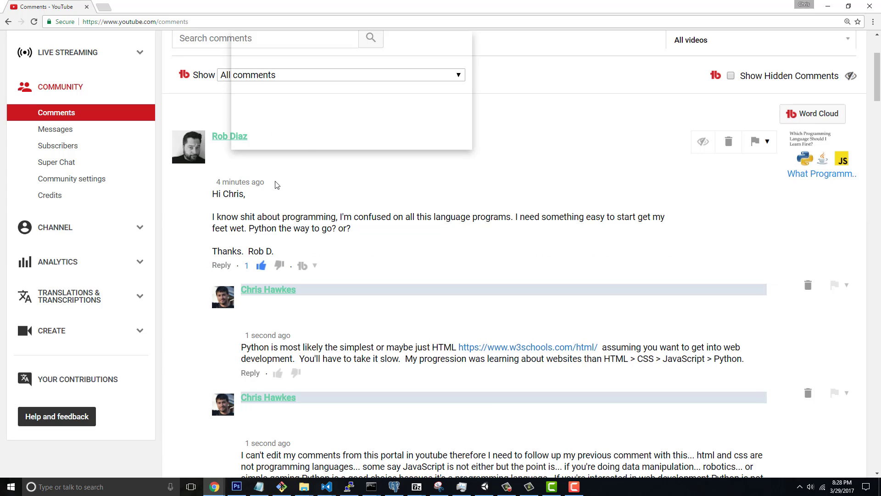
{"action": "right_click", "coordinate": [299, 184]}
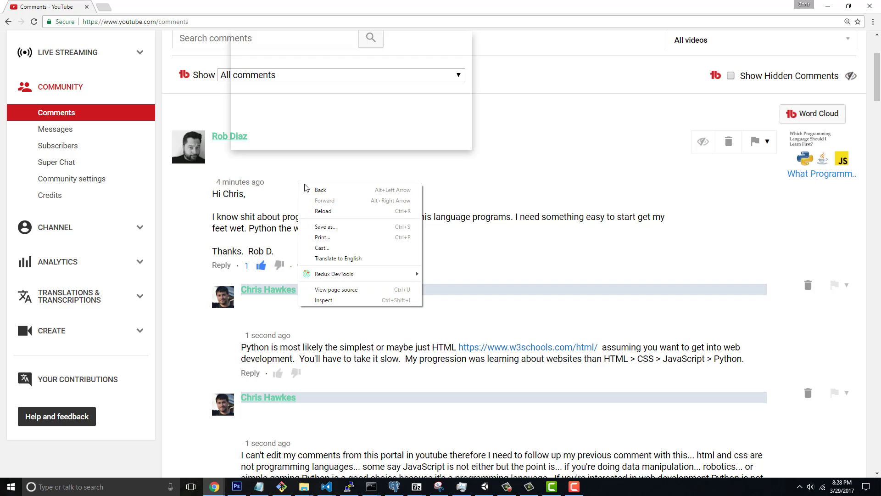
{"action": "left_click", "coordinate": [323, 301]}
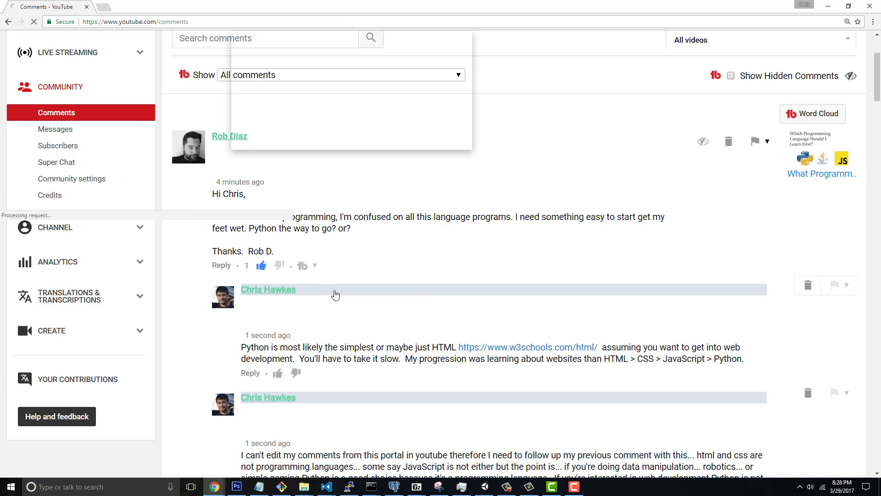
{"action": "left_click", "coordinate": [116, 231]}
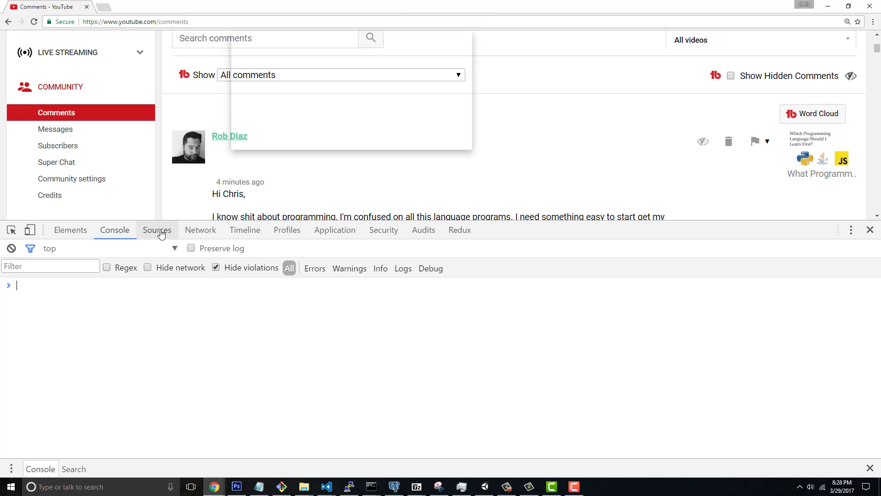
Step: Run alert("hello world") in the Console and dismiss the alert
{"action": "left_click", "coordinate": [71, 293]}
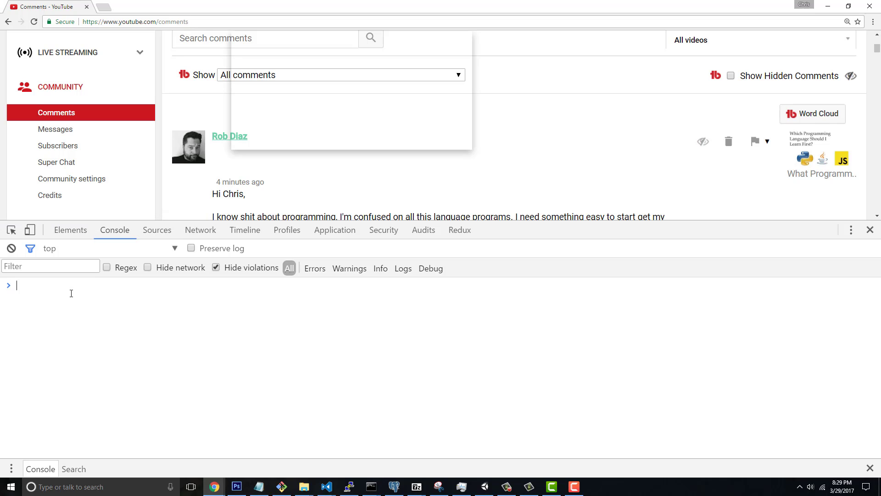
{"action": "type", "text": "alert("}
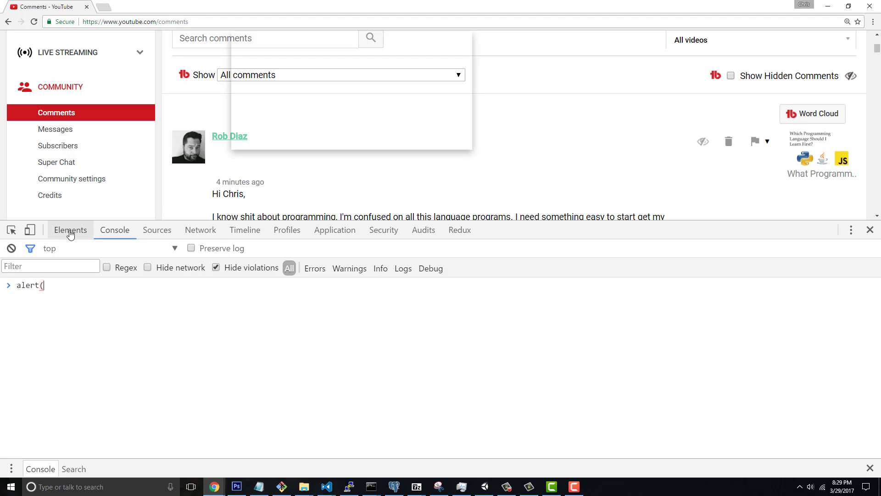
{"action": "type", "text": "\"hello world\")"}
{"action": "key", "text": "Right"}
{"action": "key", "text": "Right"}
{"action": "key", "text": "Return"}
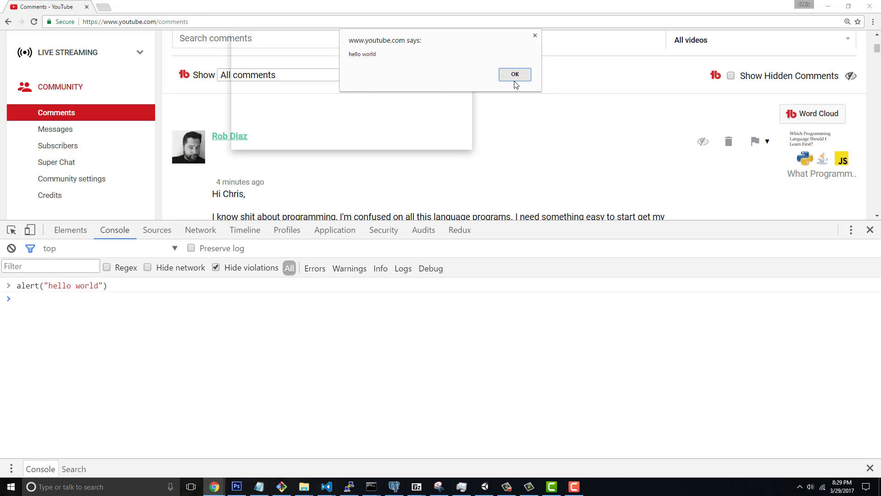
{"action": "left_click", "coordinate": [515, 77]}
Step: Run var x = 1; and evaluate x + 2 to get 3
{"action": "type", "text": "var x = 1;"}
{"action": "key", "text": "Return"}
{"action": "type", "text": "x + 2"}
{"action": "key", "text": "Return"}
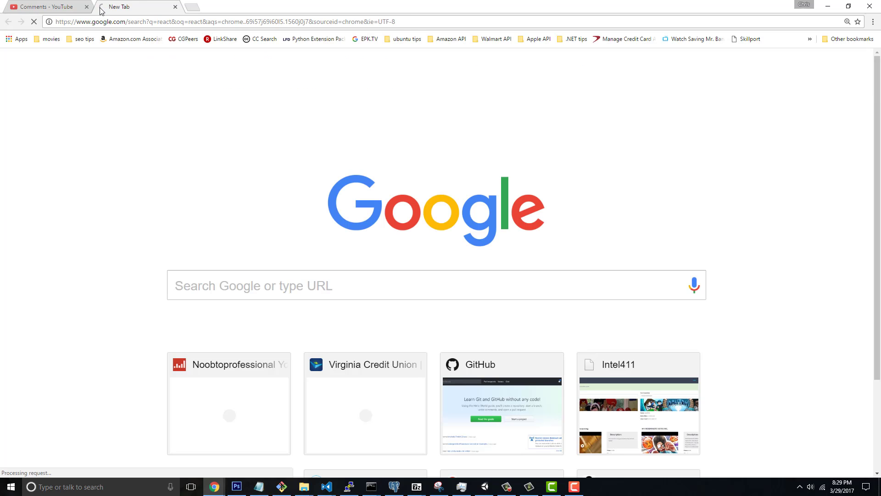
Step: Open the React homepage, then search Google for python and open Python.org
{"action": "left_click", "coordinate": [191, 181]}
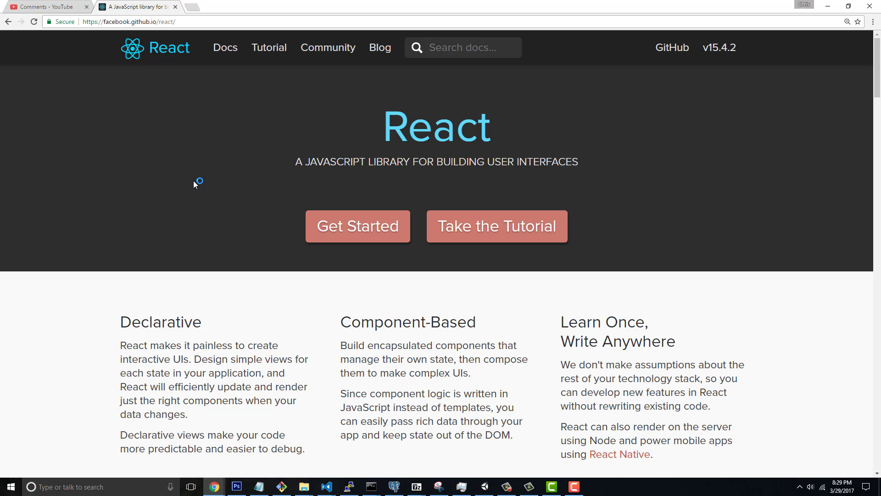
{"action": "left_click", "coordinate": [189, 19]}
{"action": "type", "text": "python"}
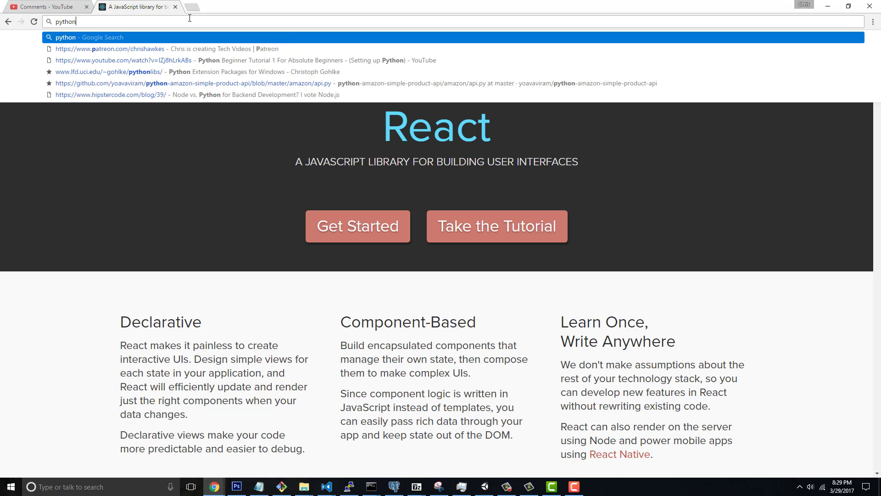
{"action": "key", "text": "Return"}
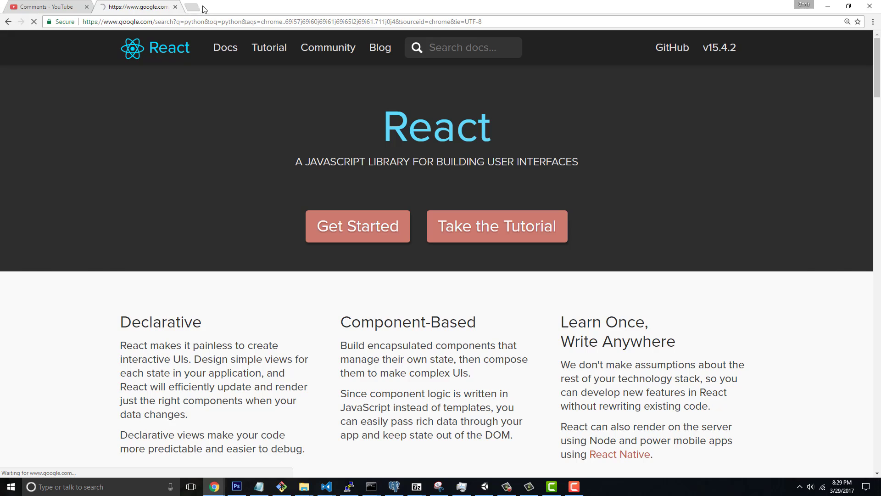
{"action": "scroll", "coordinate": [114, 215], "scroll_direction": "down", "scroll_amount": 3}
{"action": "scroll", "coordinate": [114, 215], "scroll_direction": "down", "scroll_amount": 4}
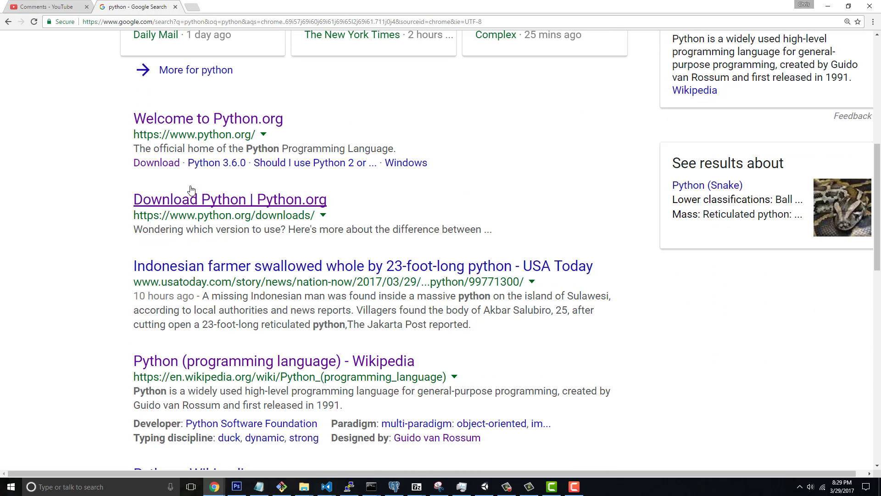
{"action": "left_click", "coordinate": [275, 119]}
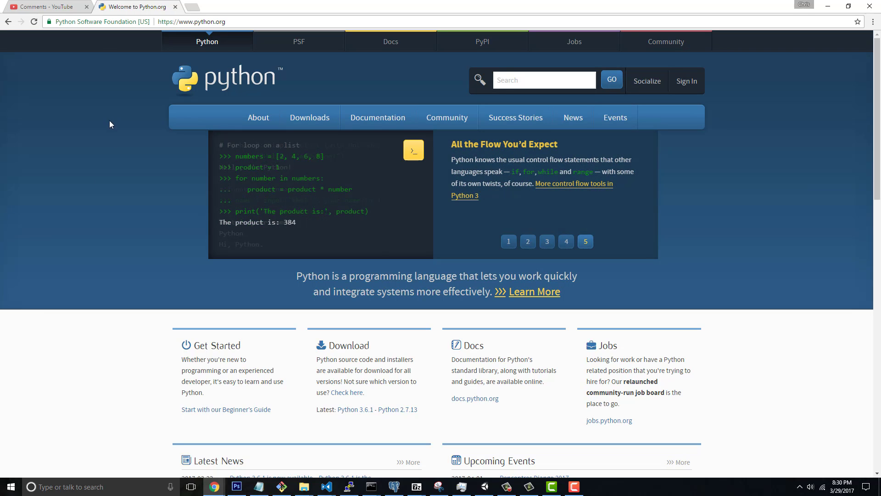
Step: Search Google for django from the address bar
{"action": "left_click", "coordinate": [224, 22]}
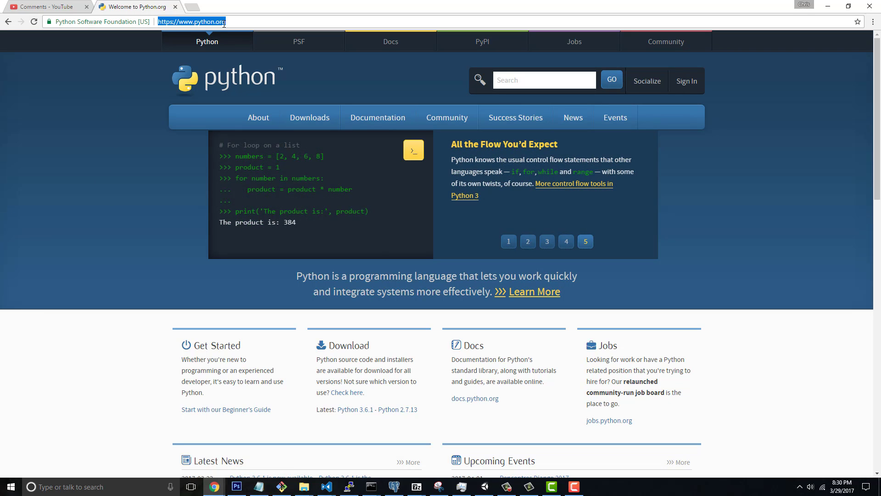
{"action": "type", "text": "django"}
{"action": "key", "text": "Return"}
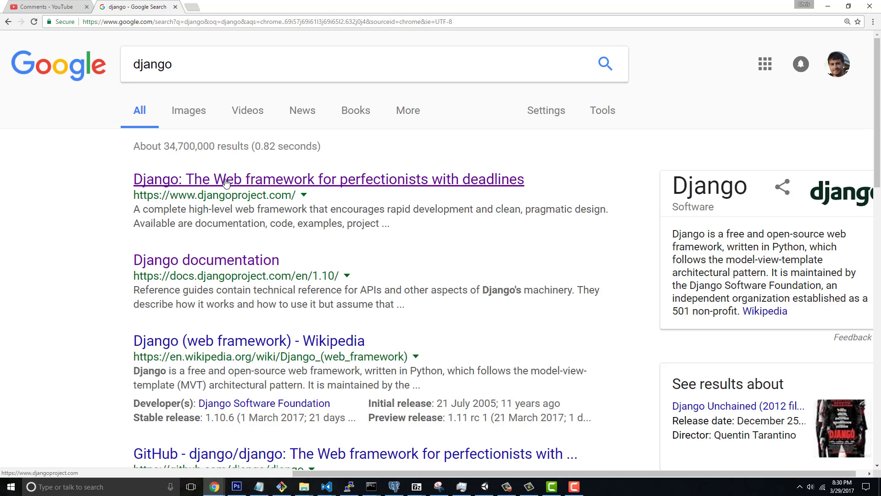
Step: Visit the Django homepage, then search for flask and open the Welcome | Flask result
{"action": "left_click", "coordinate": [246, 177]}
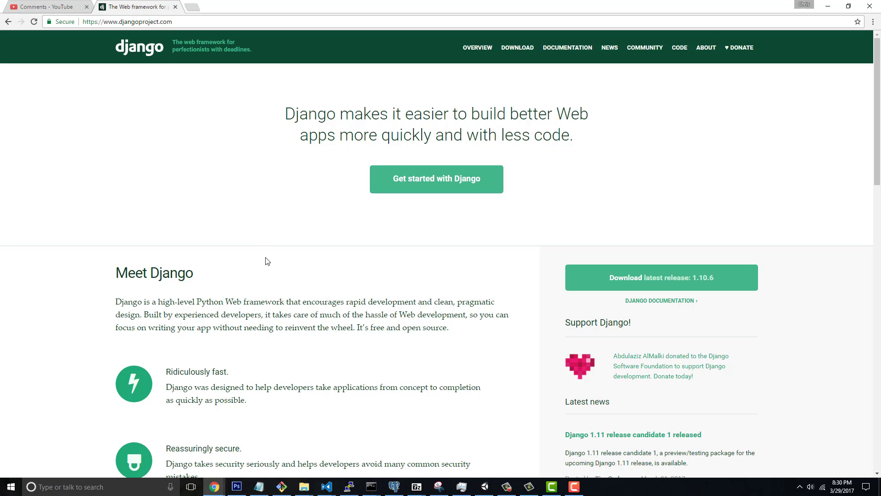
{"action": "left_click", "coordinate": [195, 21]}
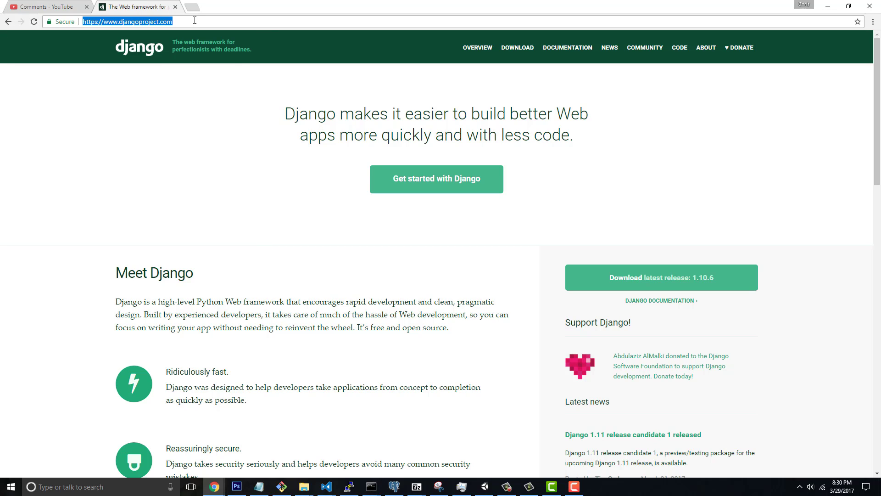
{"action": "type", "text": "flask"}
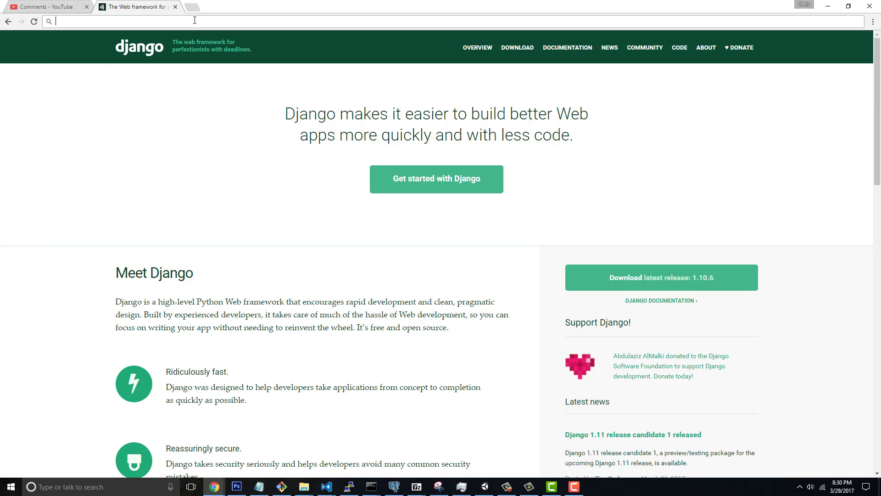
{"action": "key", "text": "Return"}
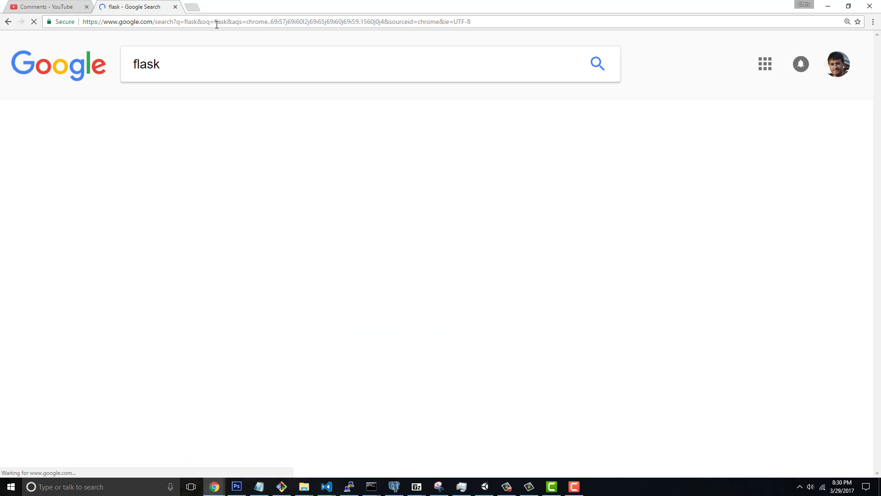
{"action": "scroll", "coordinate": [154, 227], "scroll_direction": "down", "scroll_amount": 1}
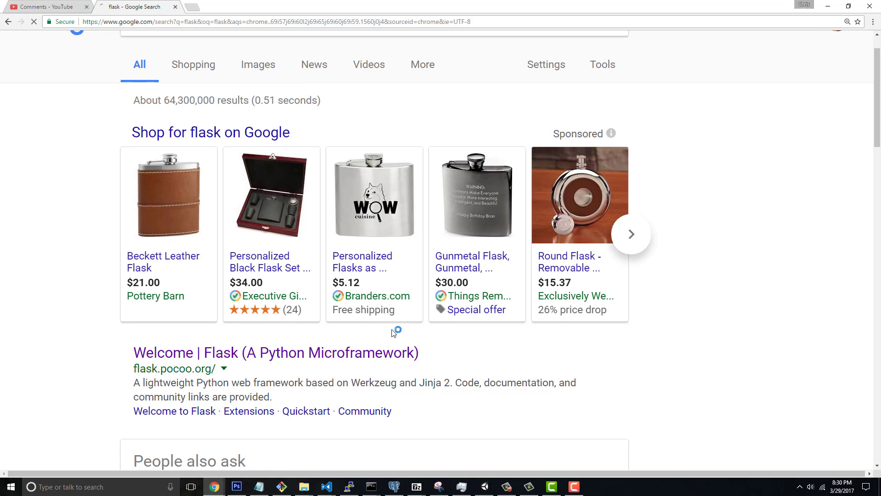
{"action": "left_click", "coordinate": [413, 363]}
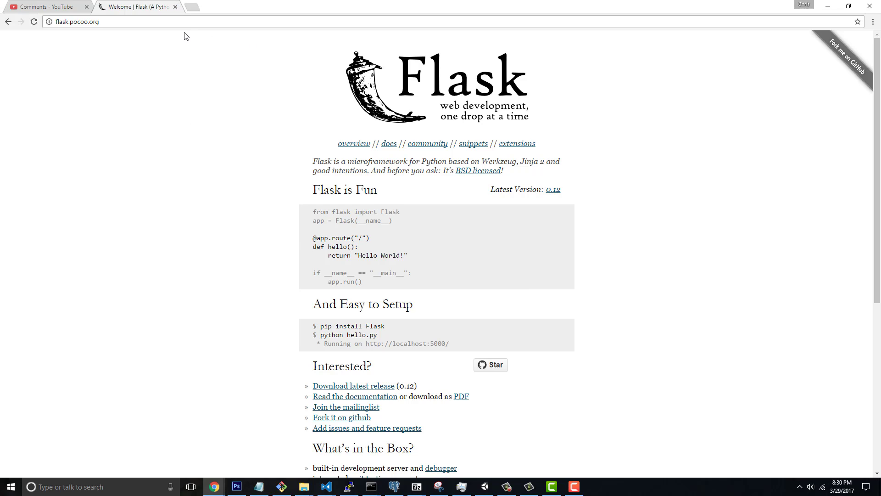
Step: Close the Flask tab and the DevTools panel to return to the YouTube comments page
{"action": "left_click", "coordinate": [175, 8]}
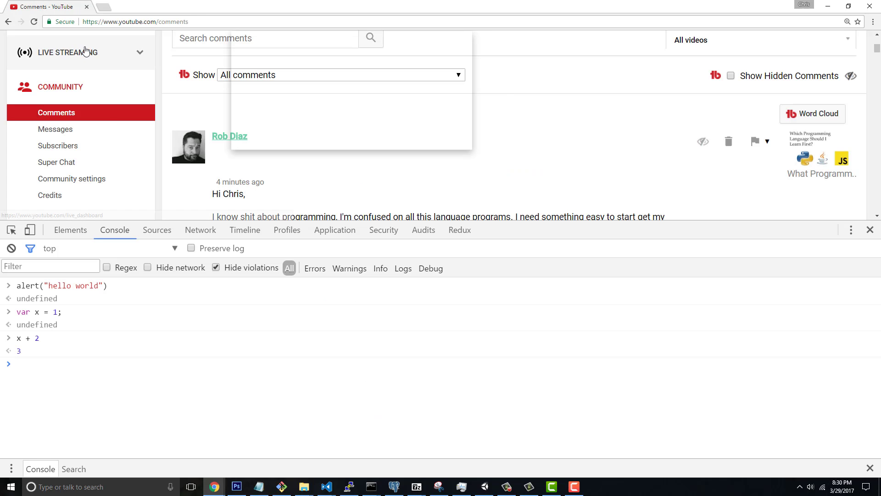
{"action": "left_click", "coordinate": [870, 230]}
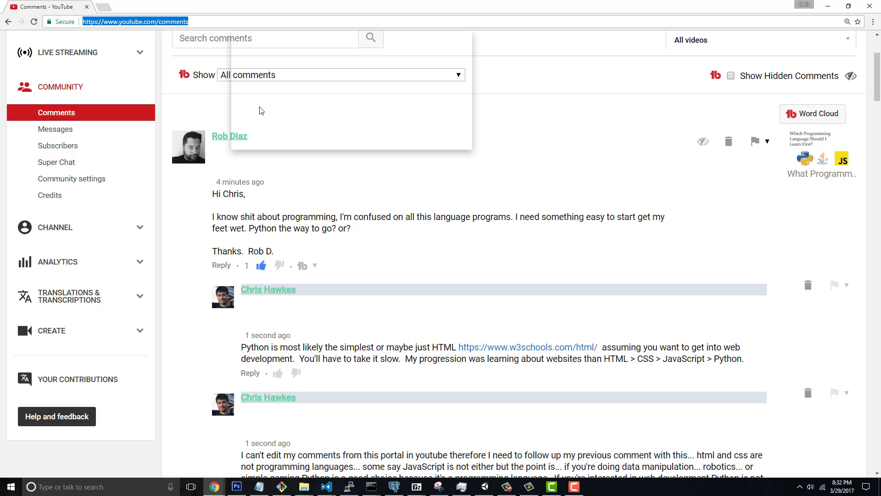
Step: Scroll the YouTube comments page up and back down, then reload it
{"action": "left_click", "coordinate": [405, 178]}
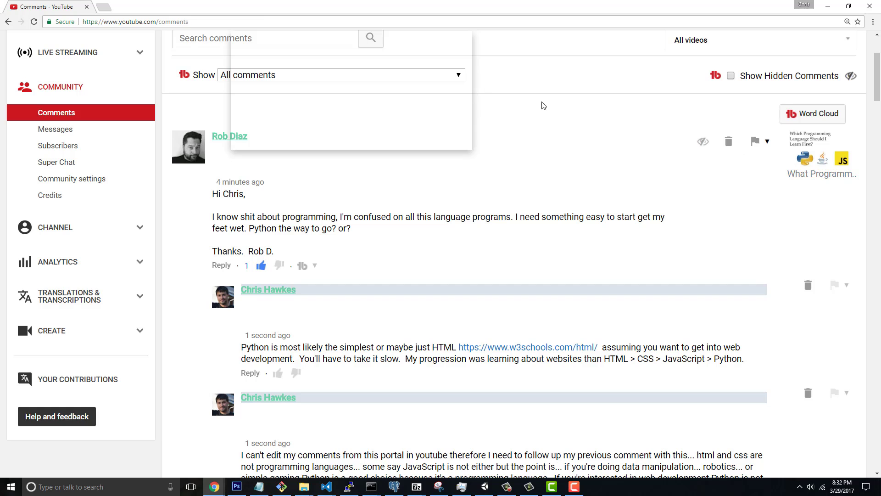
{"action": "scroll", "coordinate": [559, 126], "scroll_direction": "up", "scroll_amount": 3}
{"action": "scroll", "coordinate": [461, 172], "scroll_direction": "down", "scroll_amount": 3}
{"action": "left_click", "coordinate": [34, 21]}
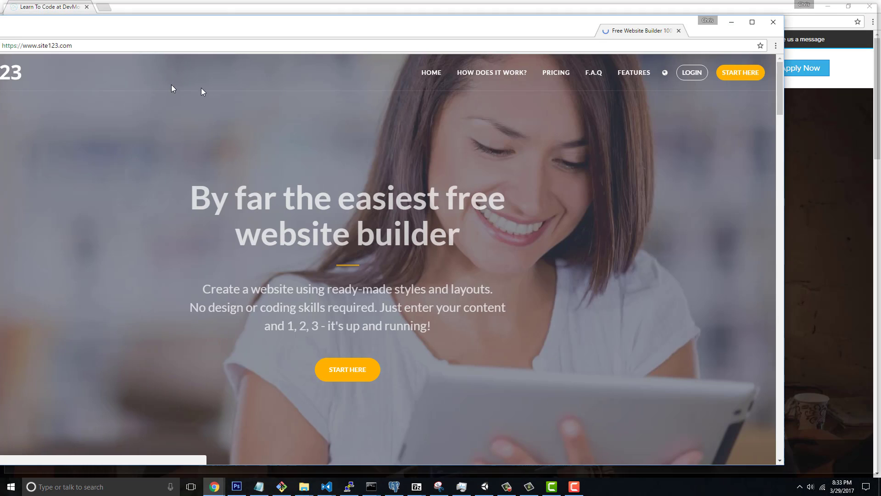
Step: Snap the site123 Chrome window left with Win+Left, then maximize it with Win+Up
{"action": "key", "text": "super+Left"}
{"action": "key", "text": "super+Up"}
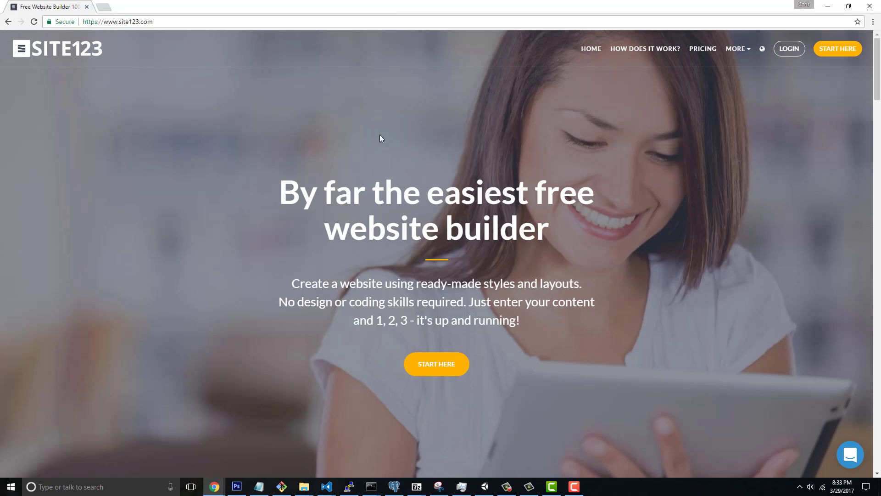